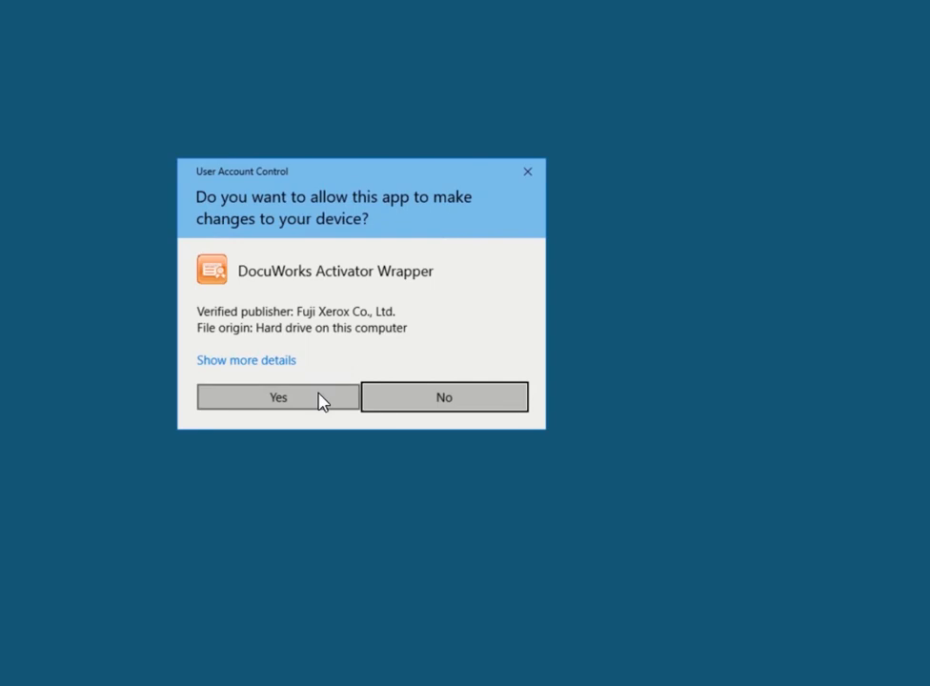
Allow the License Activator through UAC and select the activated DocuWorks license.
{"action": "left_click", "coordinate": [324, 400]}
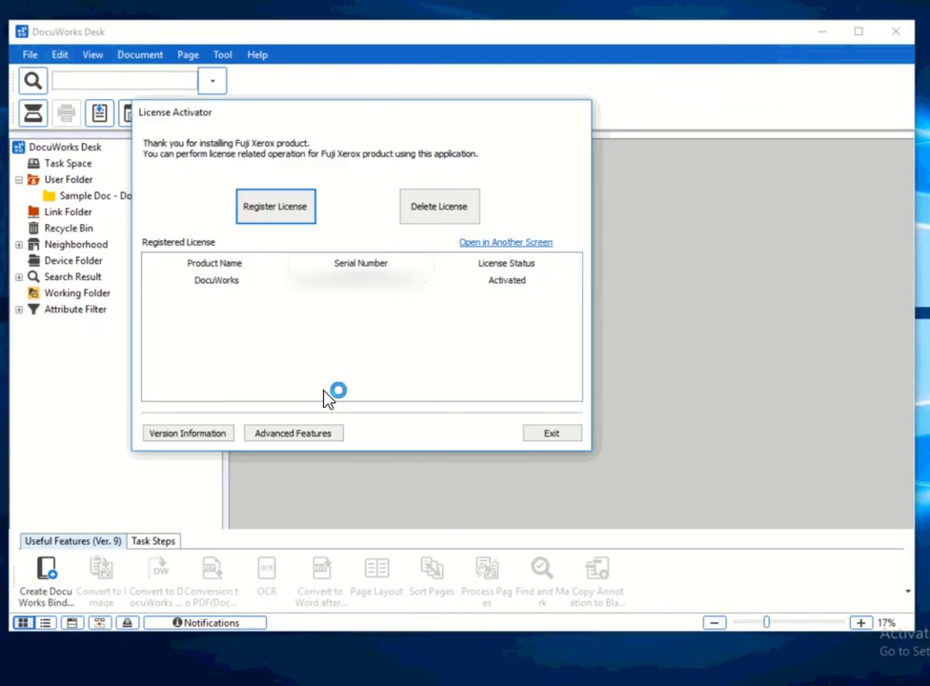
{"action": "left_click", "coordinate": [334, 286]}
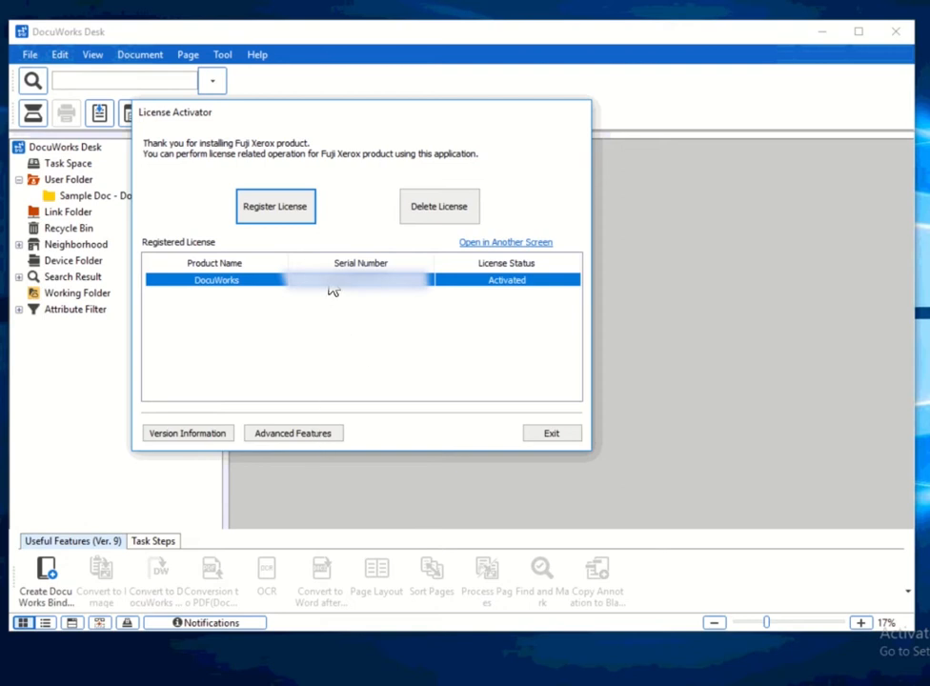
Choose License Deactivation under Advanced Features and advance to cancellation step 2/4.
{"action": "left_click", "coordinate": [318, 436]}
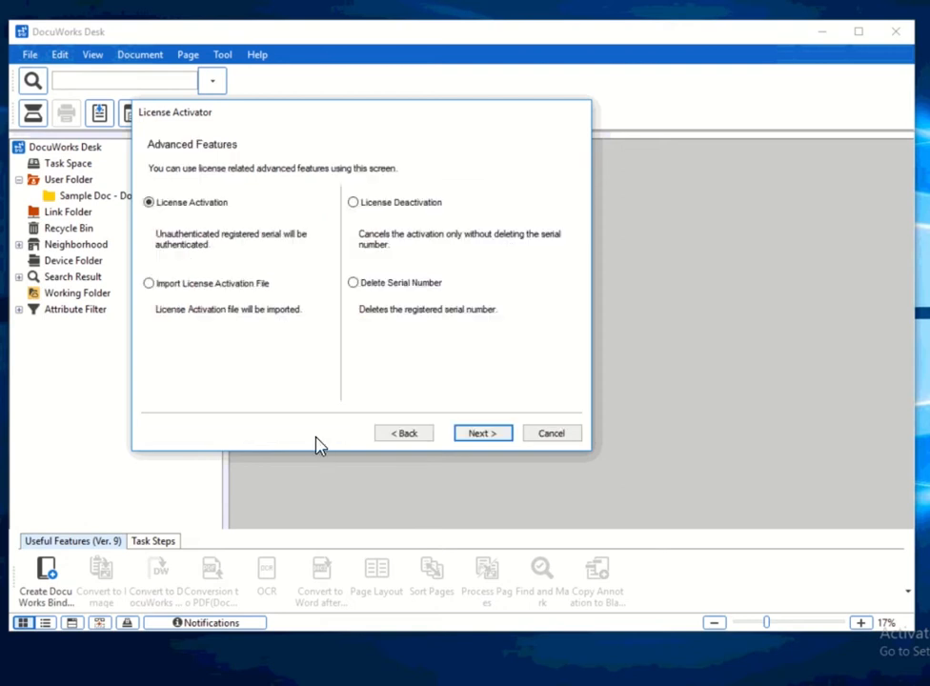
{"action": "left_click", "coordinate": [371, 204]}
{"action": "left_click", "coordinate": [483, 434]}
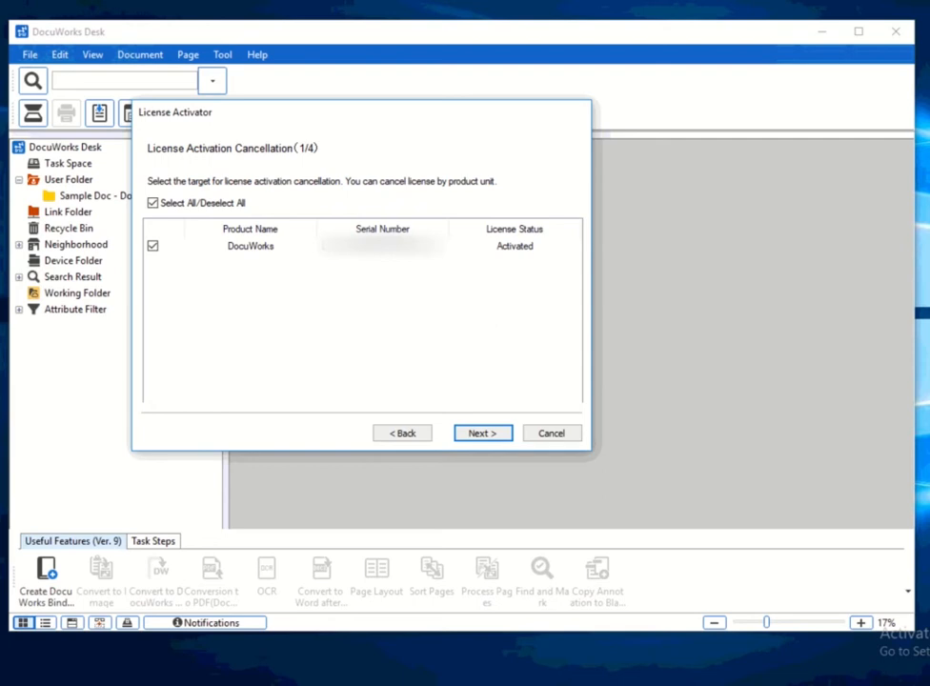
{"action": "left_click", "coordinate": [500, 437]}
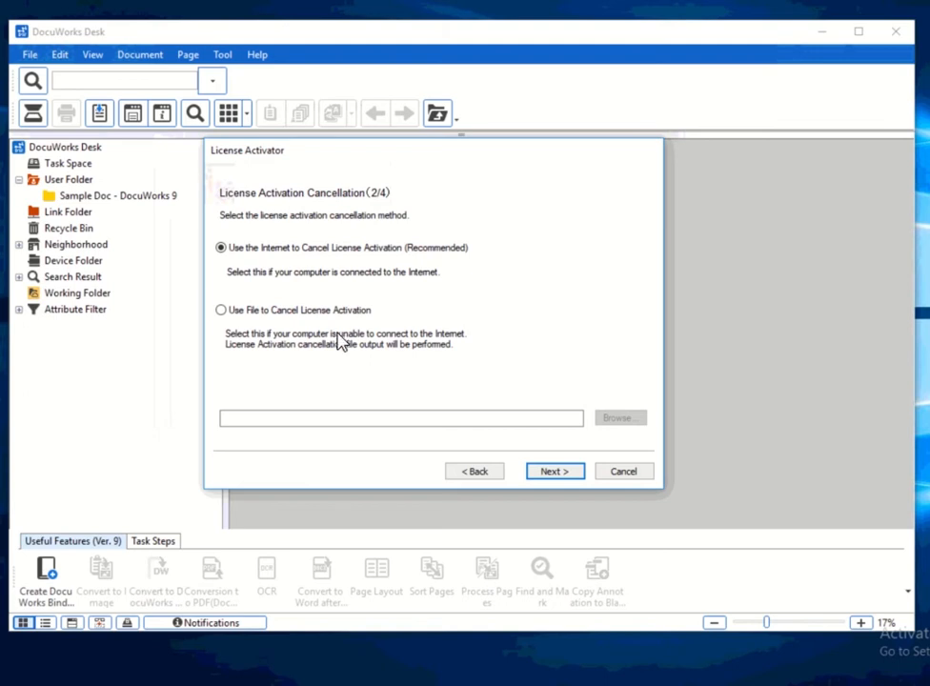
Choose file-based cancellation and set the output file to LRT.dat on the Desktop.
{"action": "left_click", "coordinate": [221, 311]}
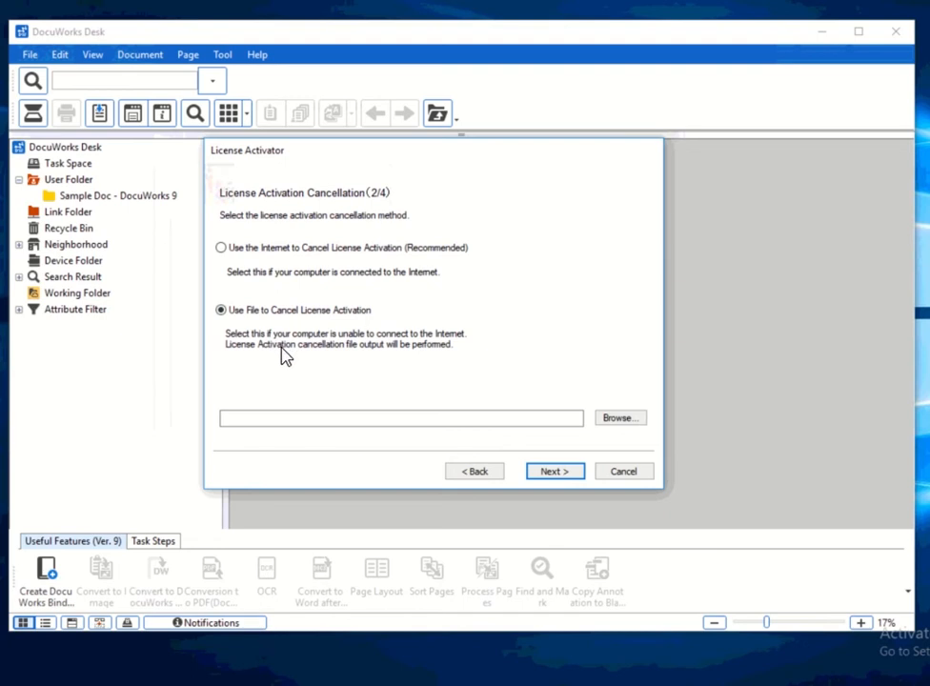
{"action": "left_click", "coordinate": [620, 419]}
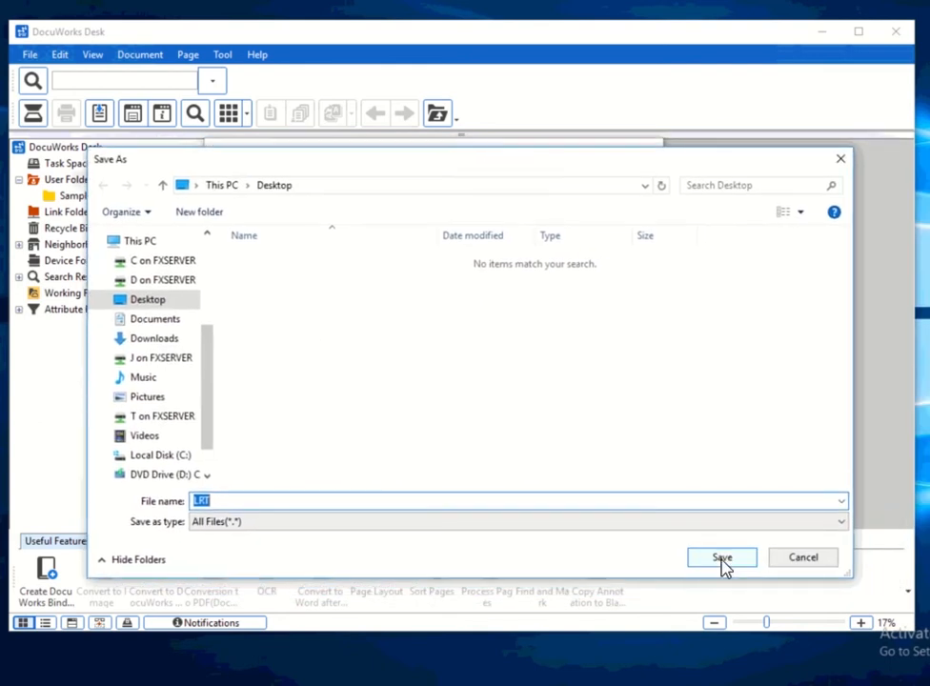
{"action": "left_click", "coordinate": [723, 558]}
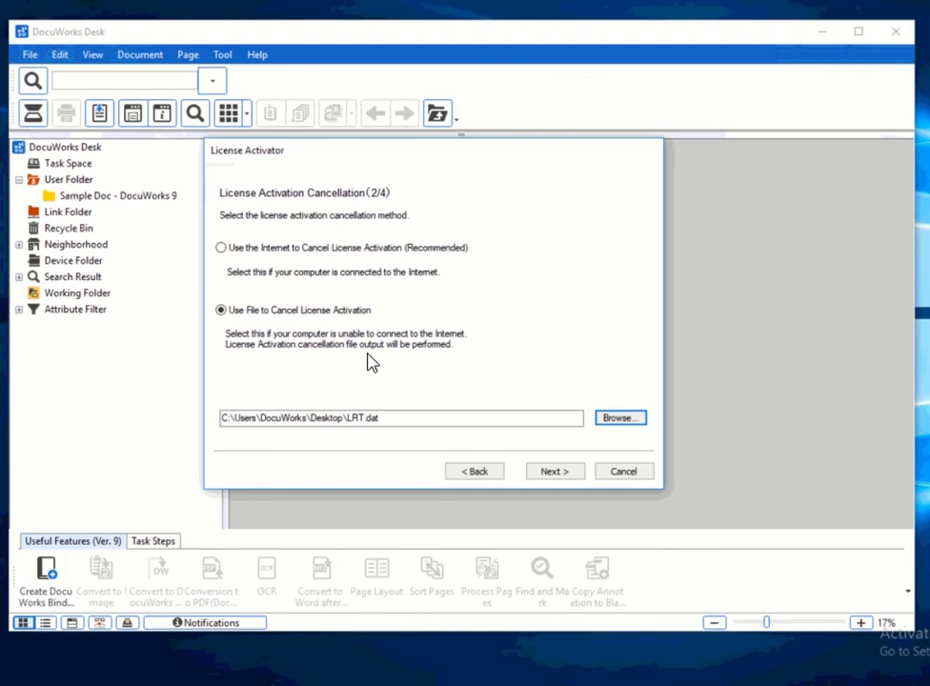
Switch to Internet cancellation and run it through to the 4/4 Successful result.
{"action": "left_click", "coordinate": [221, 248]}
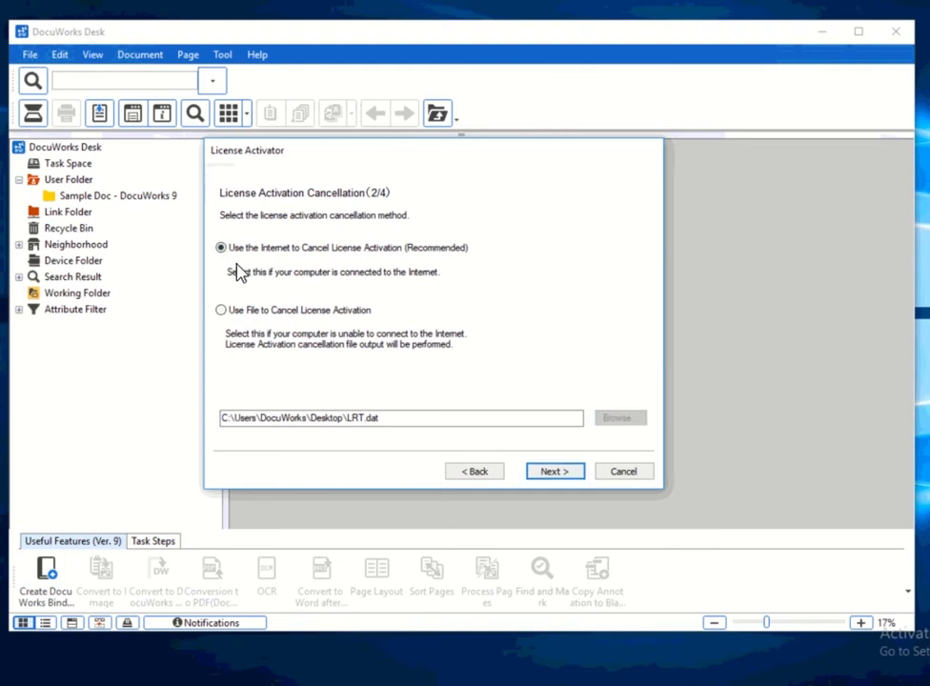
{"action": "left_click", "coordinate": [545, 472]}
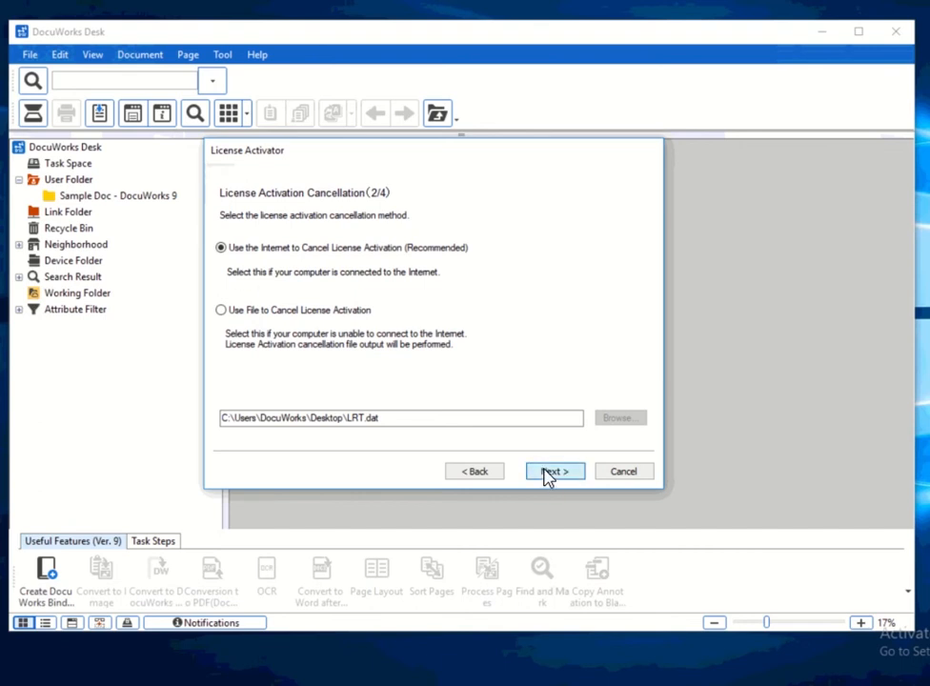
{"action": "left_click", "coordinate": [547, 473]}
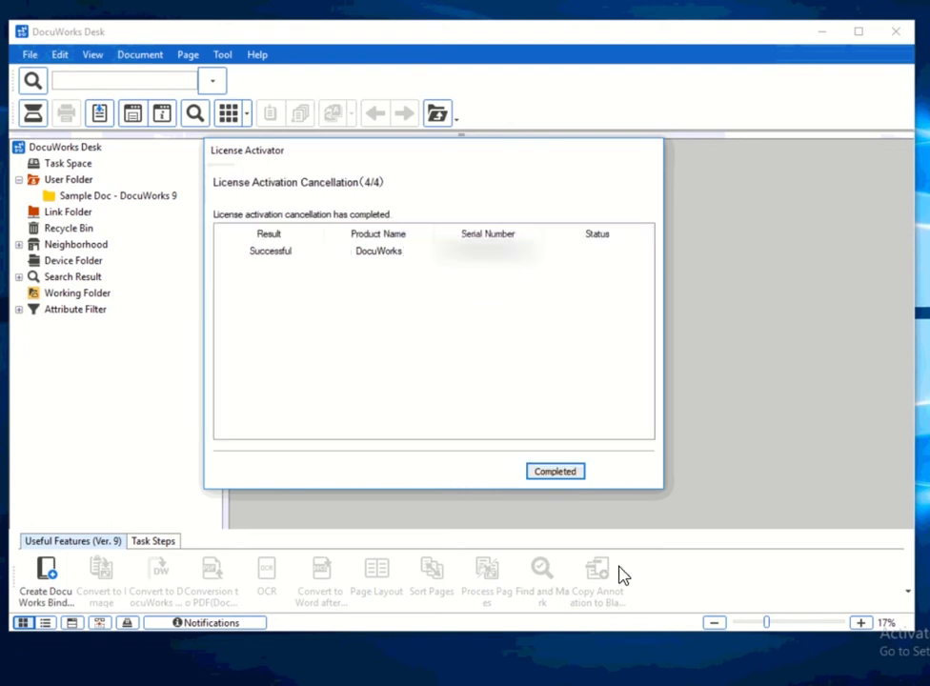
Return to the license list and start Delete Serial Number for the DocuWorks license.
{"action": "left_click", "coordinate": [556, 472]}
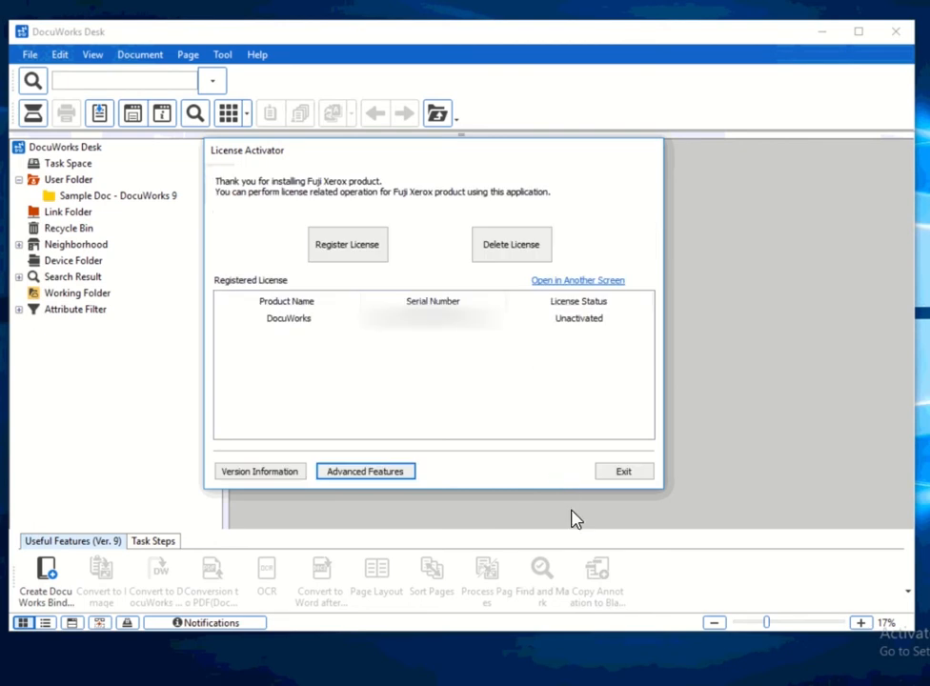
{"action": "left_click", "coordinate": [582, 327]}
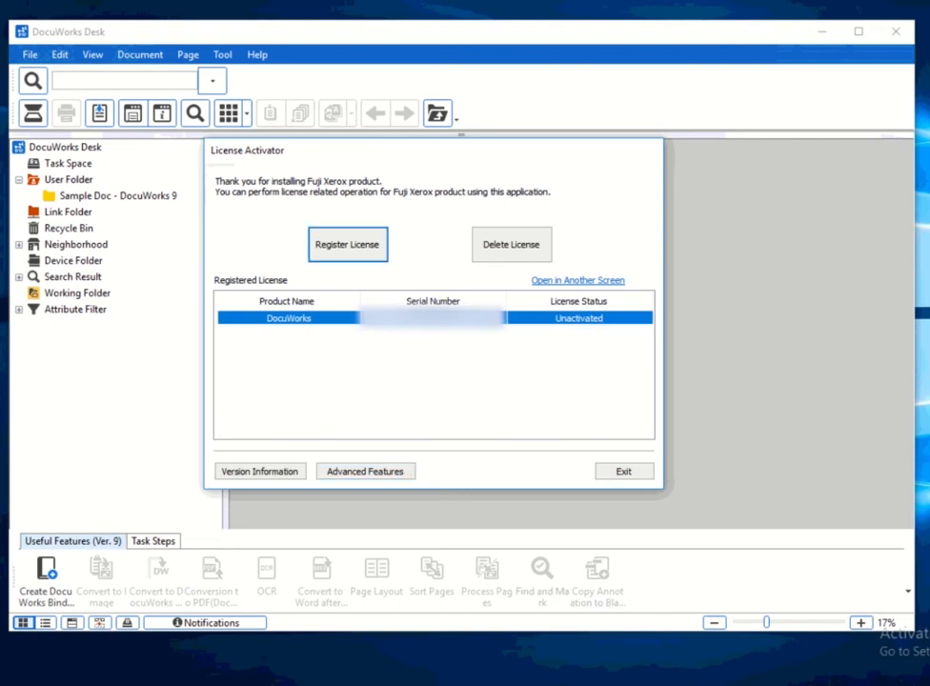
{"action": "left_click", "coordinate": [363, 473]}
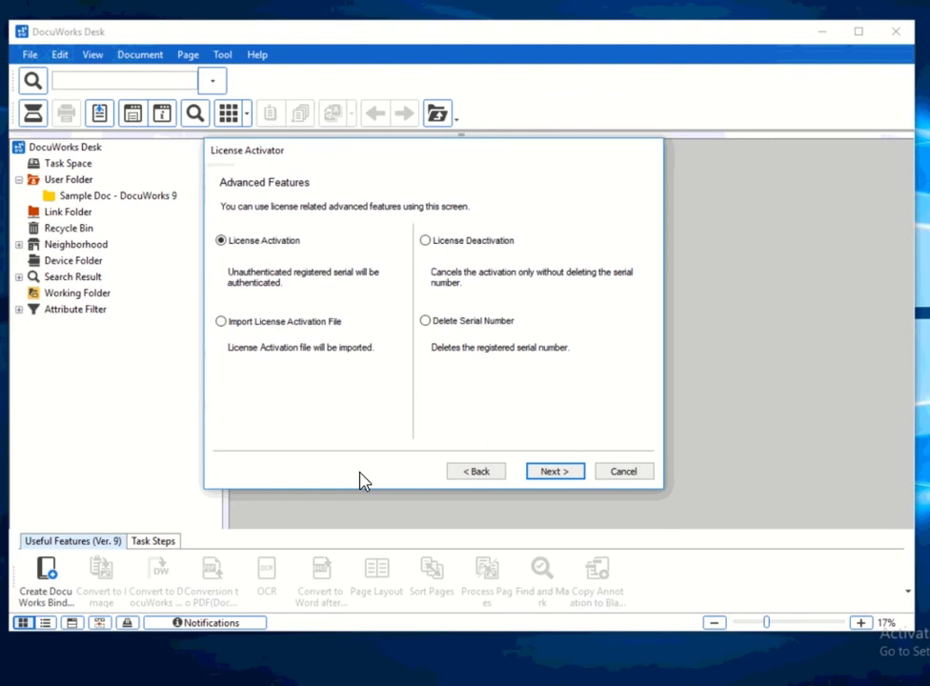
{"action": "left_click", "coordinate": [472, 327]}
{"action": "left_click", "coordinate": [556, 472]}
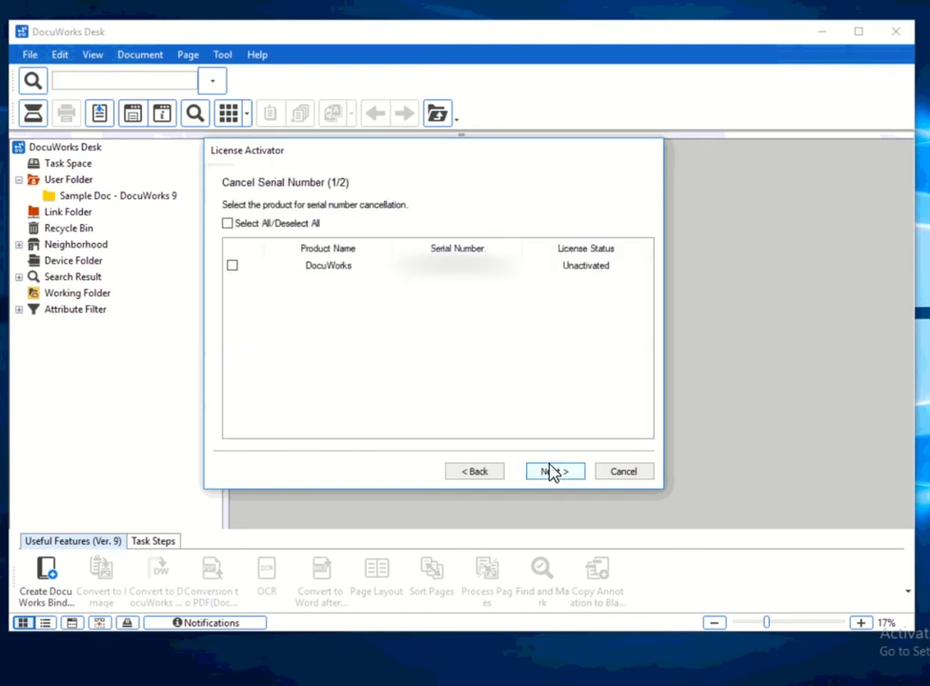
Select all serials, confirm deletion, and request exiting the now-empty License Activator.
{"action": "left_click", "coordinate": [229, 225]}
{"action": "left_click", "coordinate": [551, 469]}
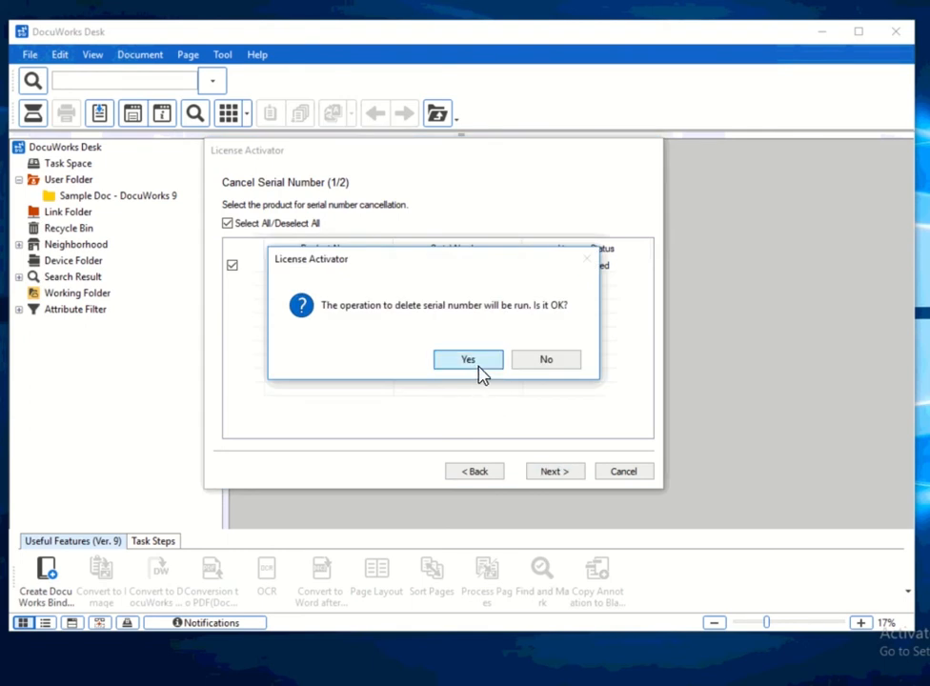
{"action": "left_click", "coordinate": [479, 370]}
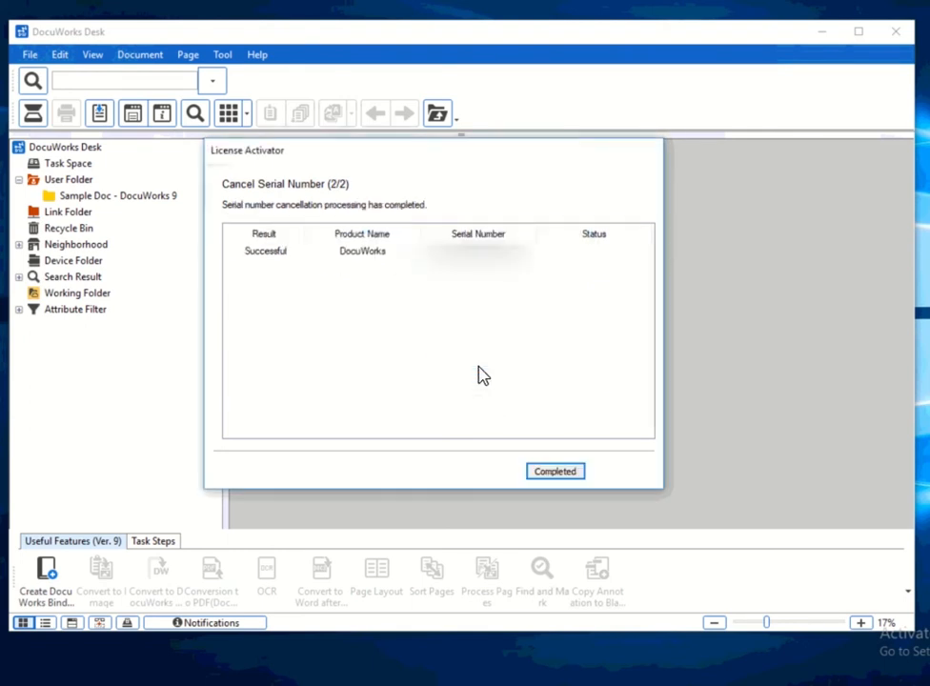
{"action": "left_click", "coordinate": [563, 475]}
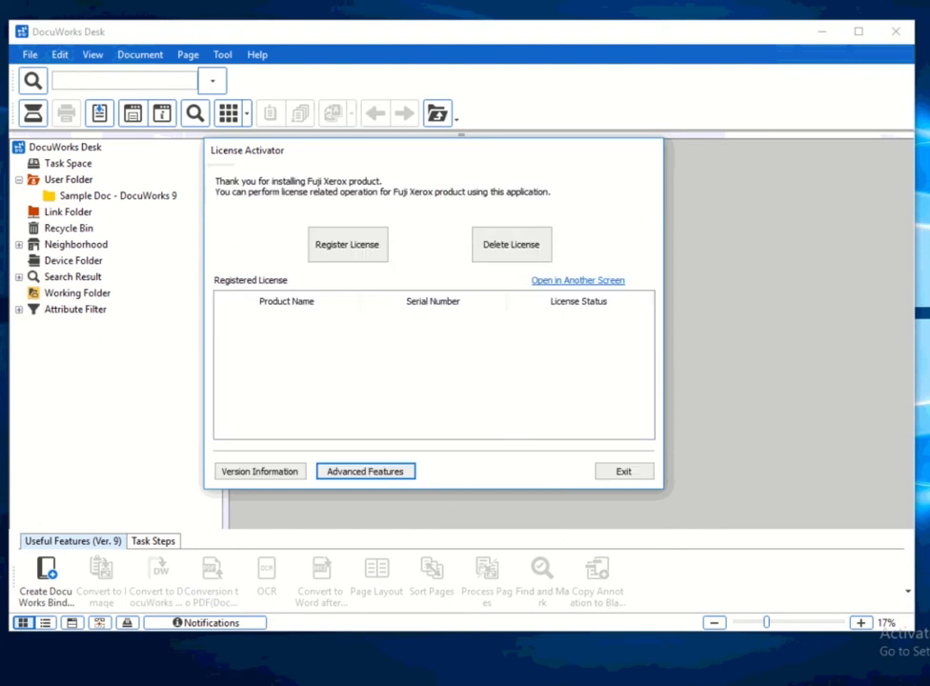
{"action": "left_click", "coordinate": [624, 472]}
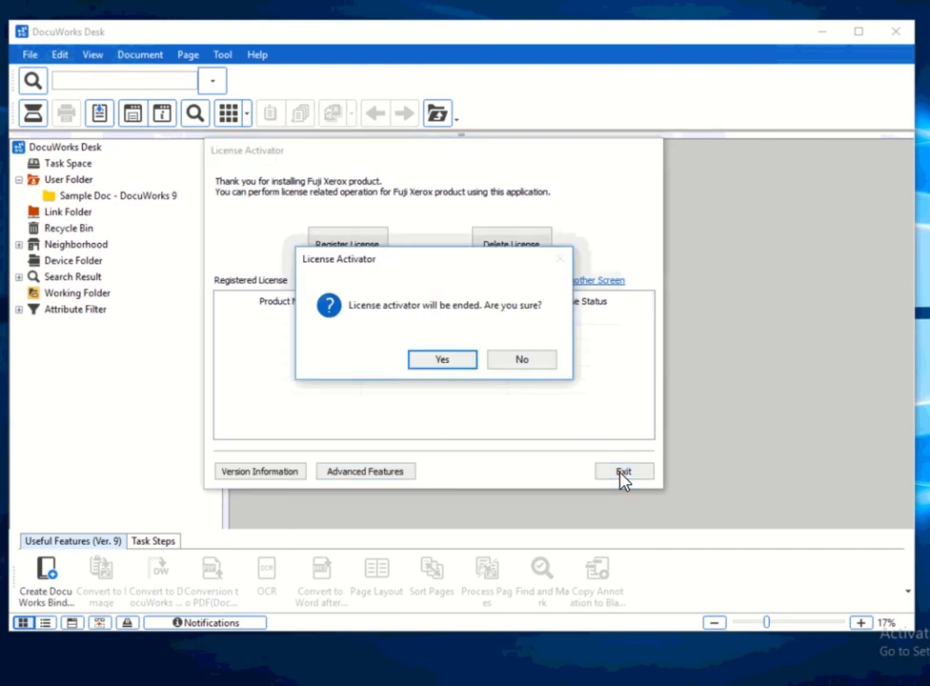
Confirm exiting the activator, close DocuWorks Desk, and open Programs and Features.
{"action": "left_click", "coordinate": [453, 364]}
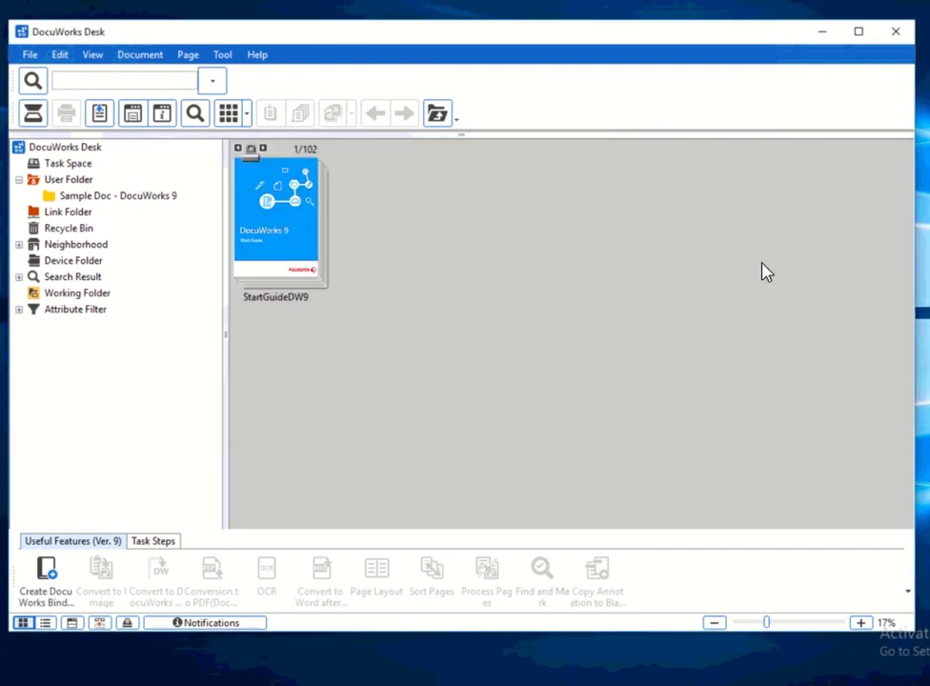
{"action": "left_click", "coordinate": [897, 33]}
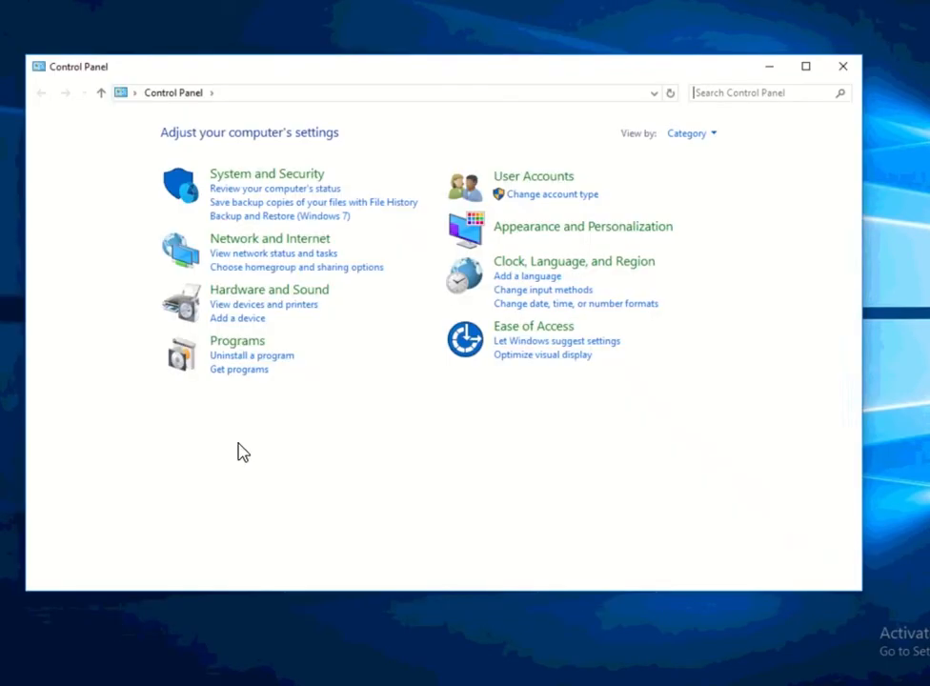
{"action": "left_click", "coordinate": [245, 359]}
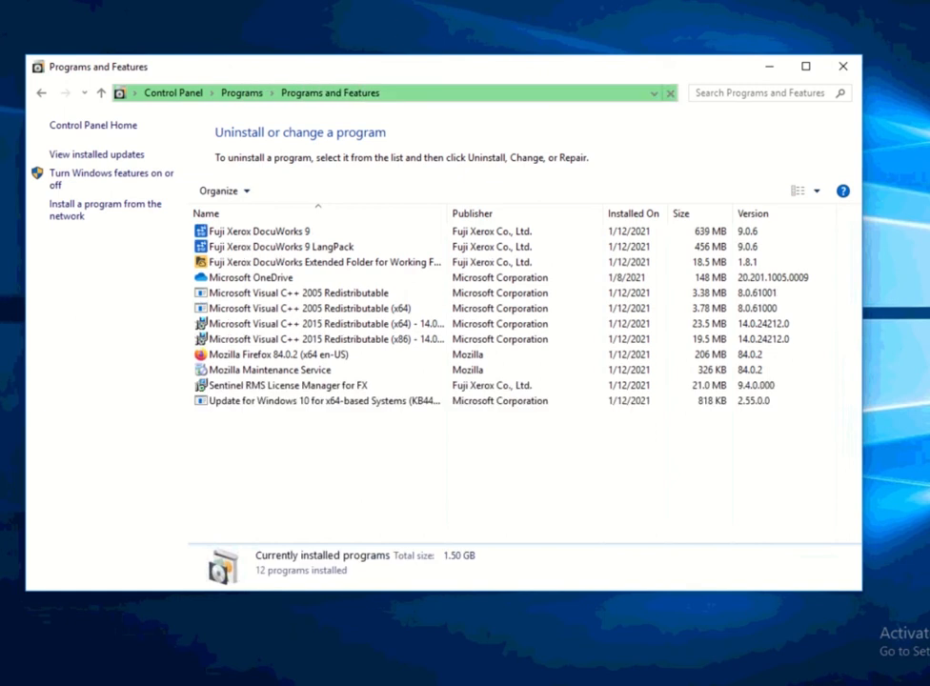
Uninstall Fuji Xerox DocuWorks 9, approving the confirmation and UAC prompts.
{"action": "left_click", "coordinate": [256, 234]}
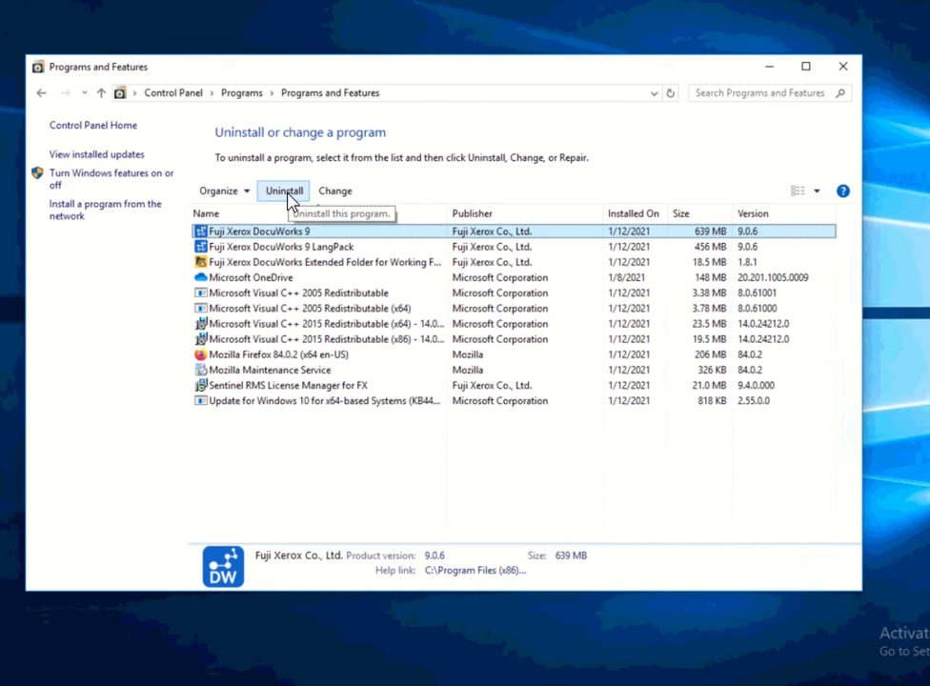
{"action": "left_click", "coordinate": [287, 195]}
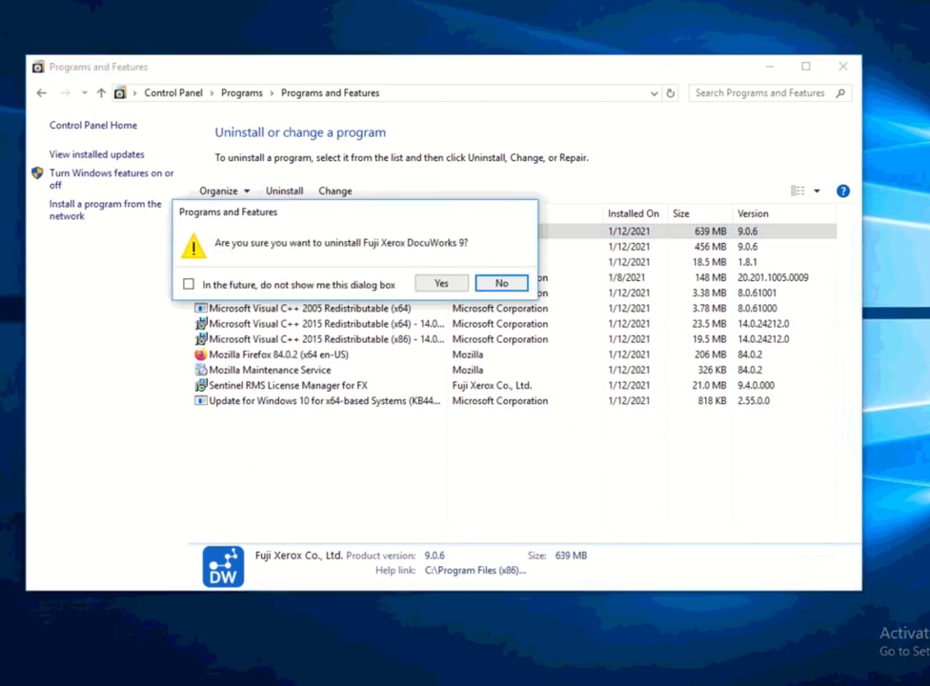
{"action": "left_click", "coordinate": [448, 286]}
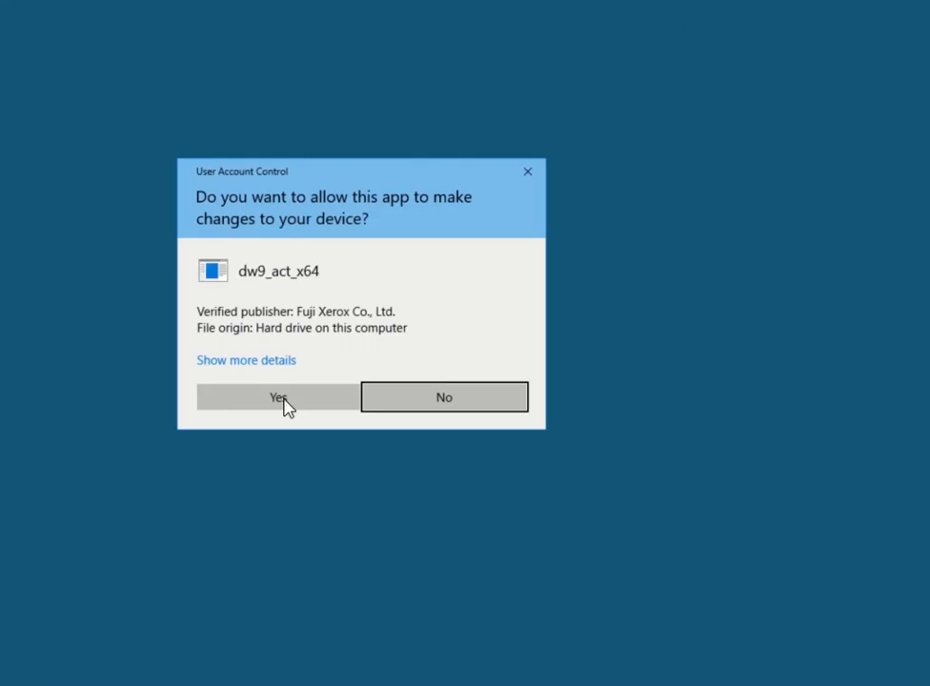
{"action": "left_click", "coordinate": [280, 397]}
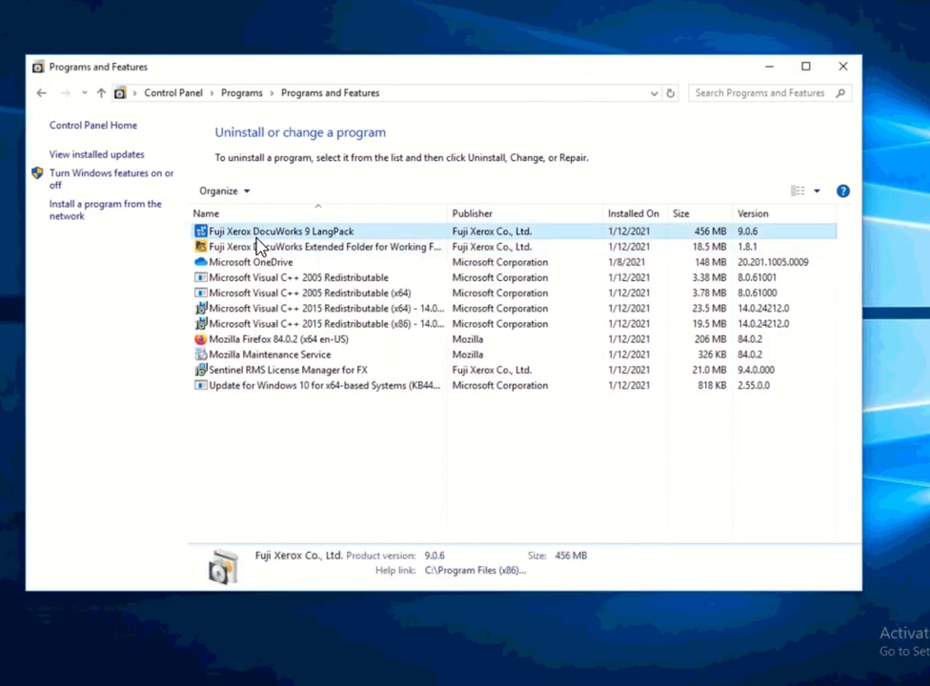
Browse the remaining Fuji Xerox entries and refresh the installed programs list.
{"action": "left_click", "coordinate": [255, 247]}
{"action": "left_click", "coordinate": [254, 232]}
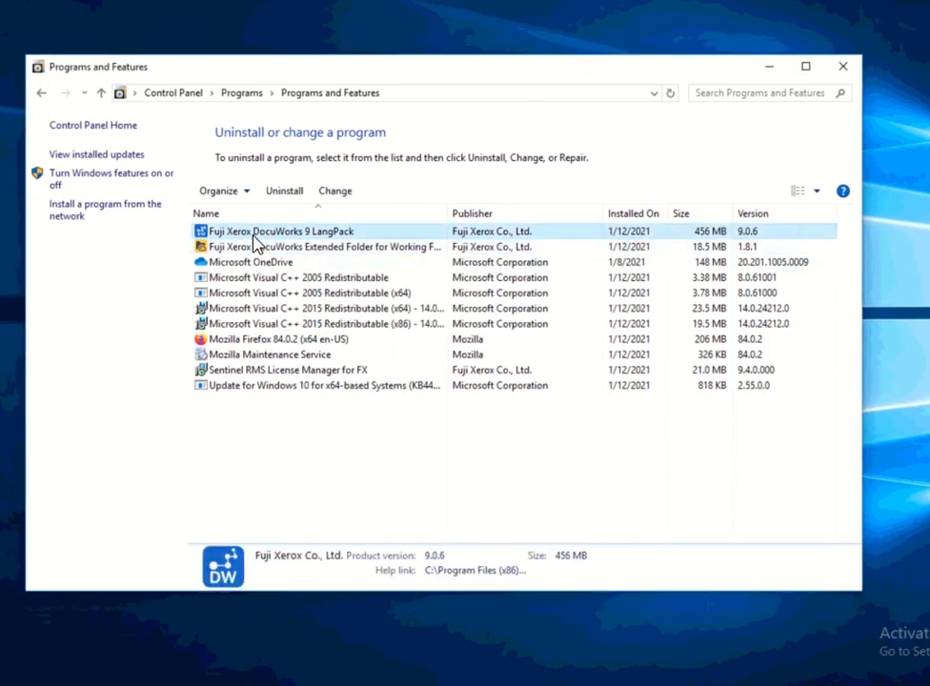
{"action": "left_click", "coordinate": [252, 248]}
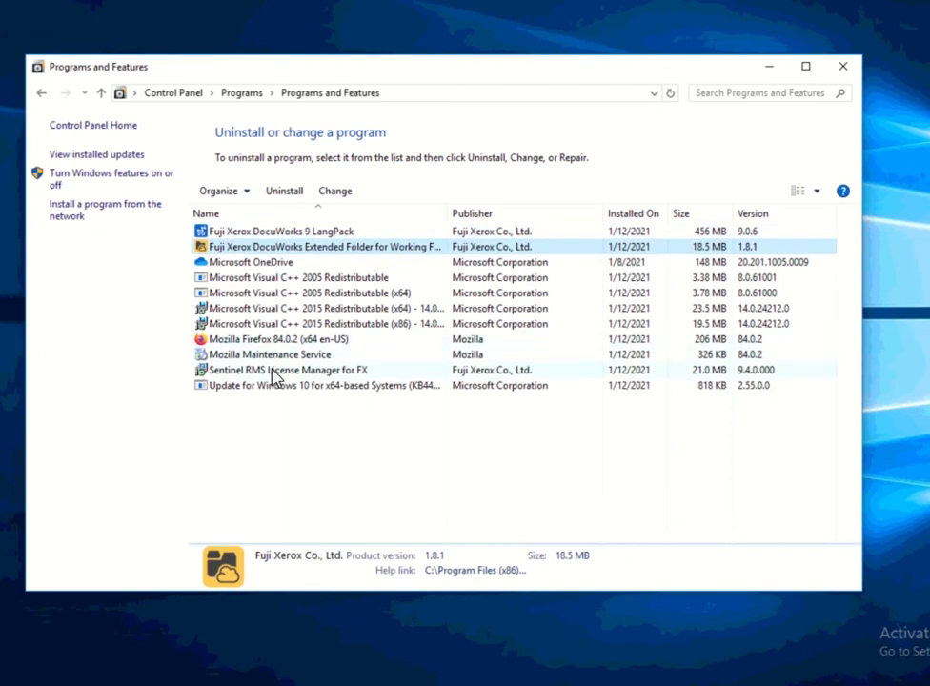
{"action": "left_click", "coordinate": [274, 372]}
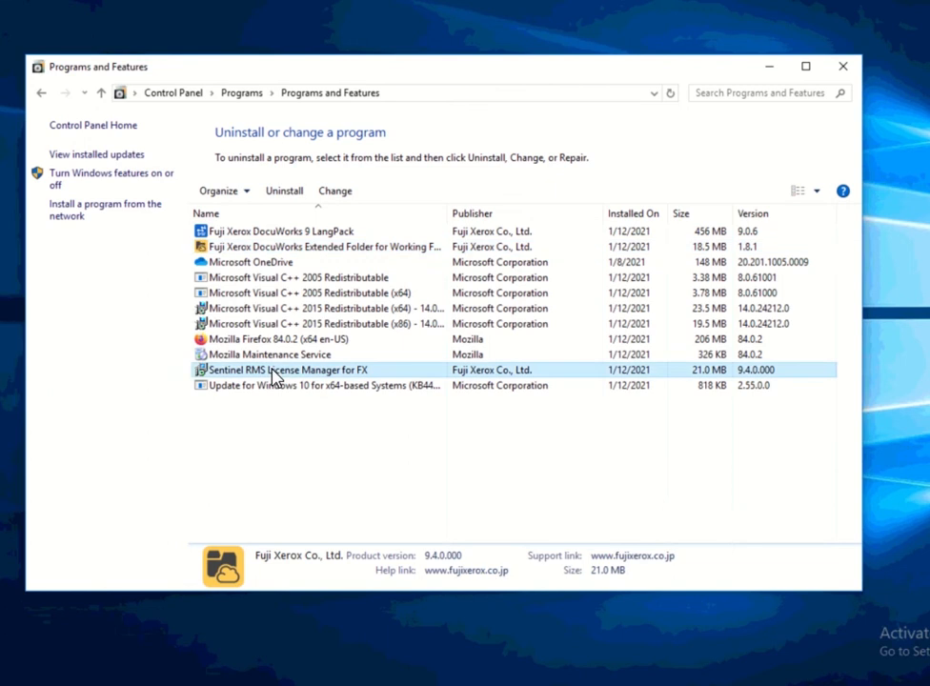
{"action": "left_click", "coordinate": [304, 247]}
{"action": "left_click", "coordinate": [303, 233]}
{"action": "left_click", "coordinate": [305, 247]}
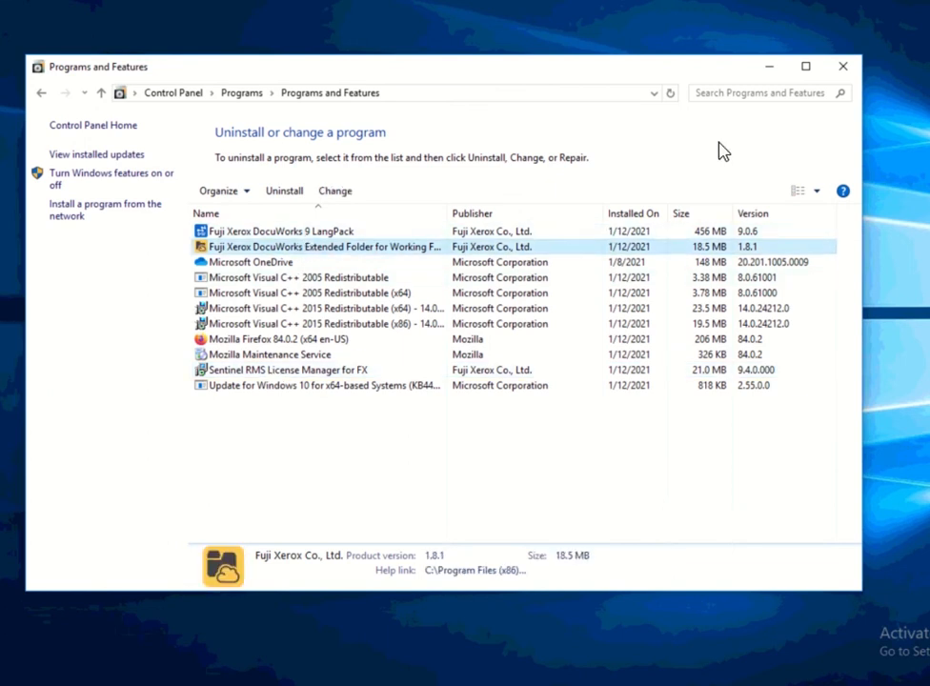
{"action": "left_click", "coordinate": [671, 93]}
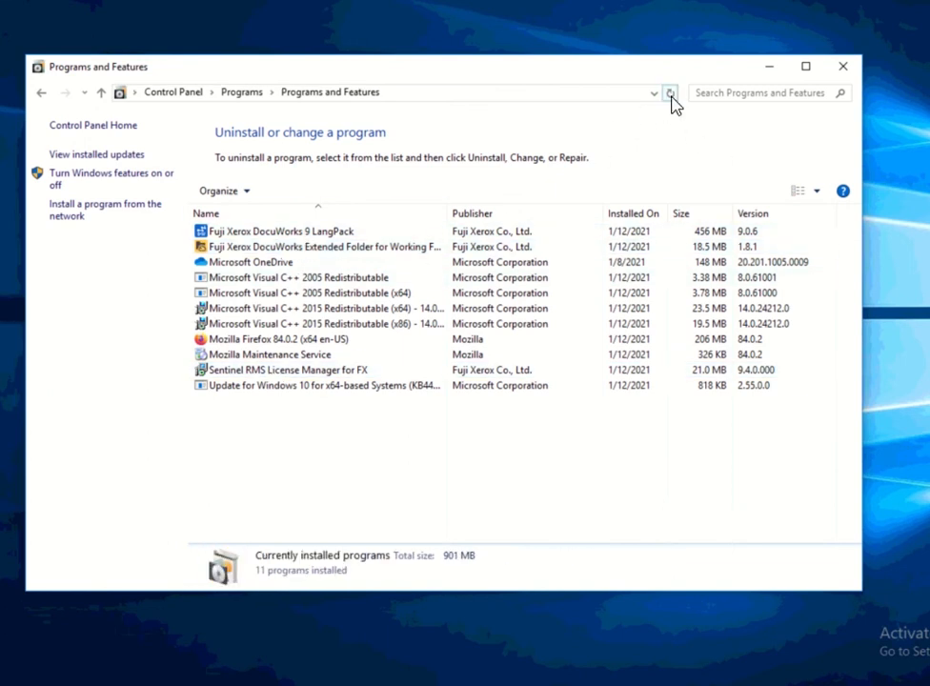
{"action": "left_click", "coordinate": [672, 95]}
Uninstall Fuji Xerox DocuWorks 9 LangPack, approving the confirmation and UAC prompts.
{"action": "left_click", "coordinate": [274, 233]}
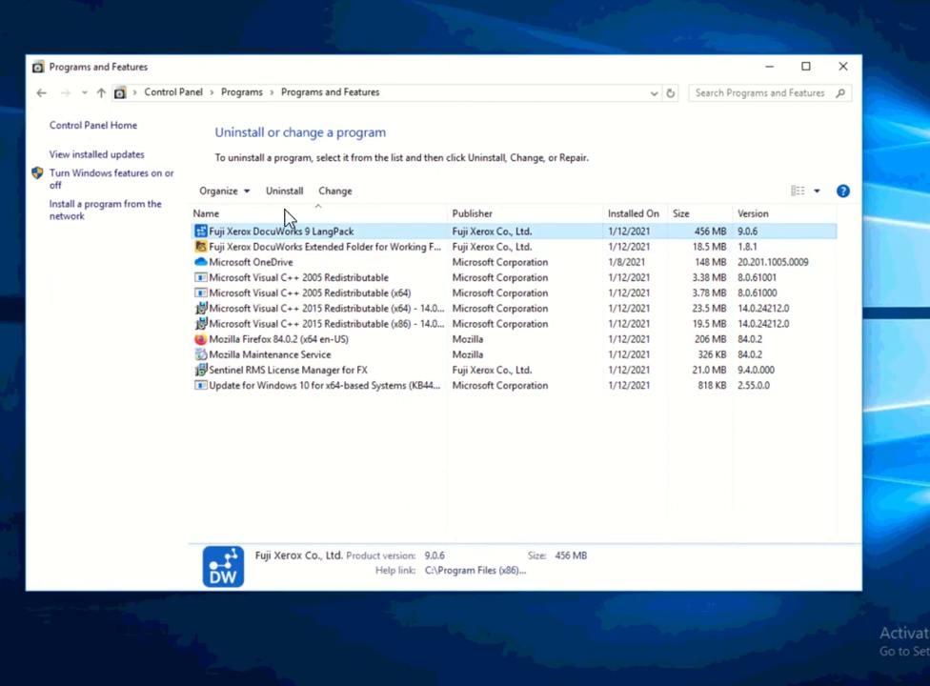
{"action": "left_click", "coordinate": [289, 198]}
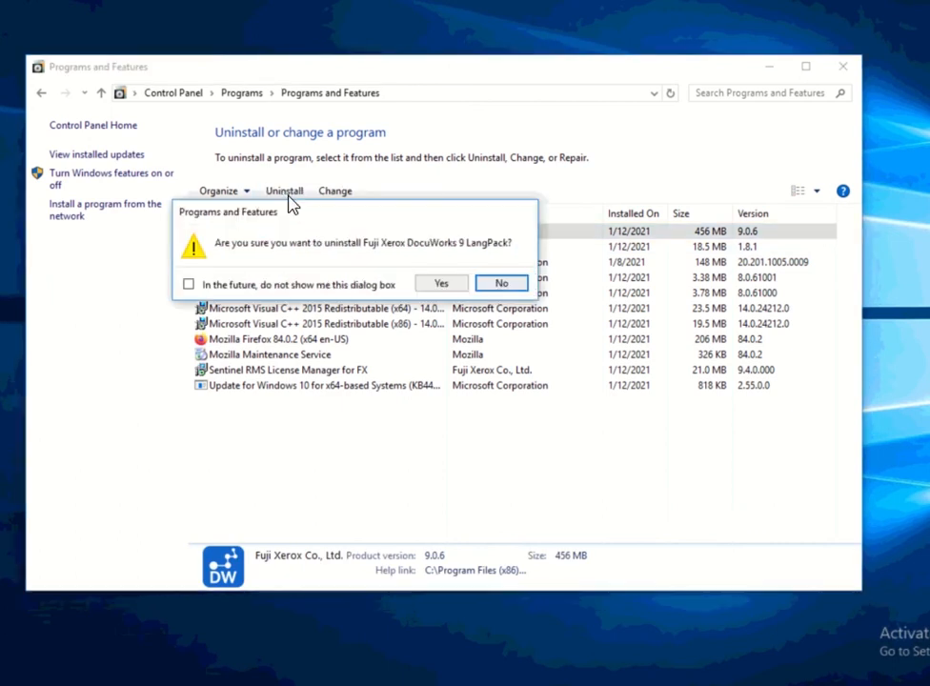
{"action": "left_click", "coordinate": [436, 285]}
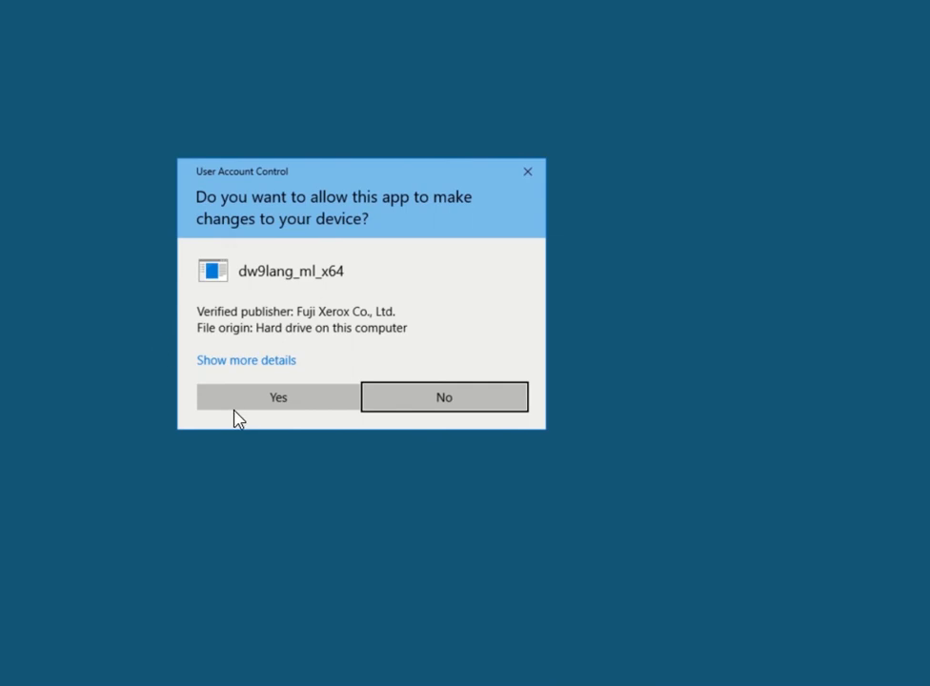
{"action": "left_click", "coordinate": [238, 406]}
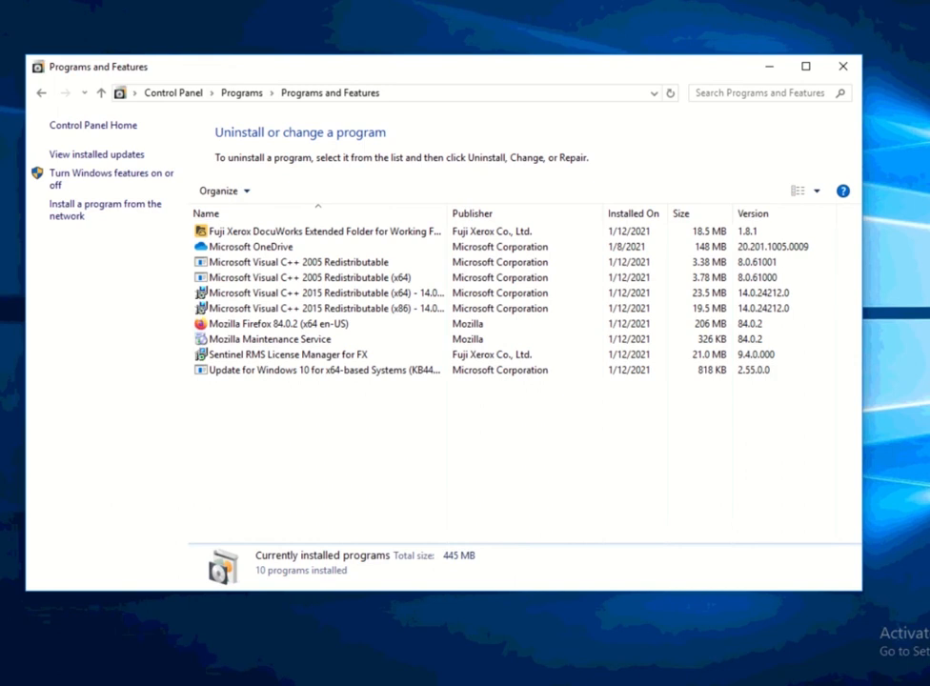
Uninstall DocuWorks Extended Folder for Working Folder 1.8.1, approving the confirmation and UAC prompts.
{"action": "left_click", "coordinate": [410, 234]}
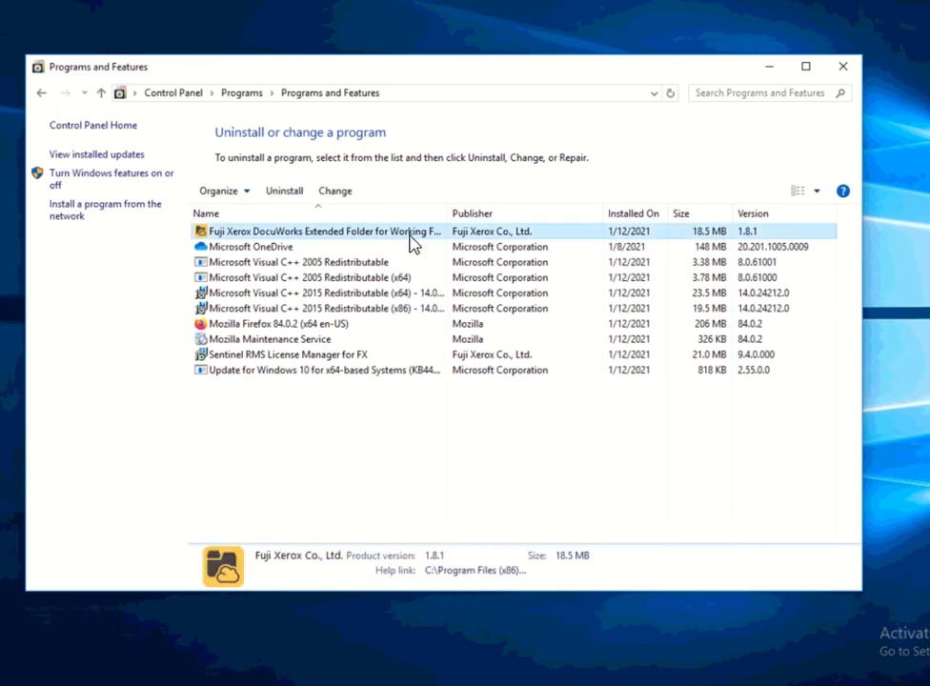
{"action": "left_click", "coordinate": [303, 200]}
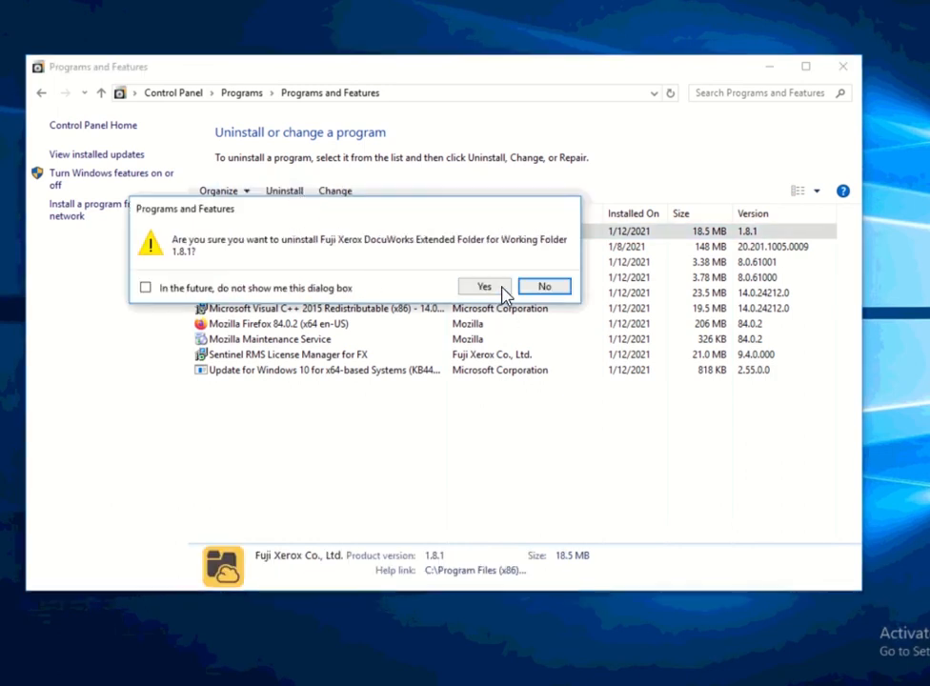
{"action": "left_click", "coordinate": [484, 286]}
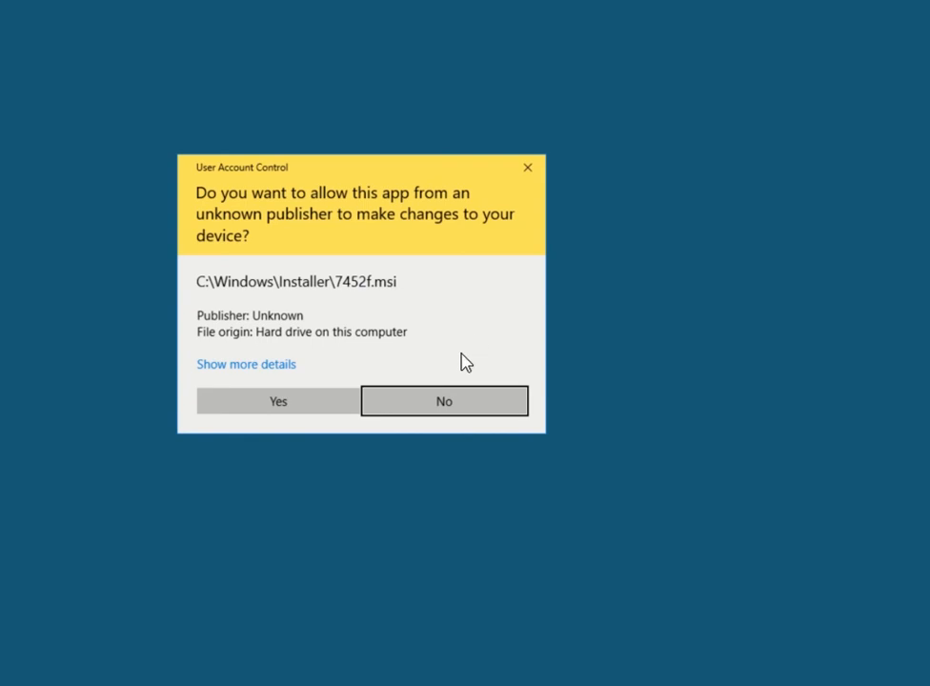
{"action": "left_click", "coordinate": [340, 410]}
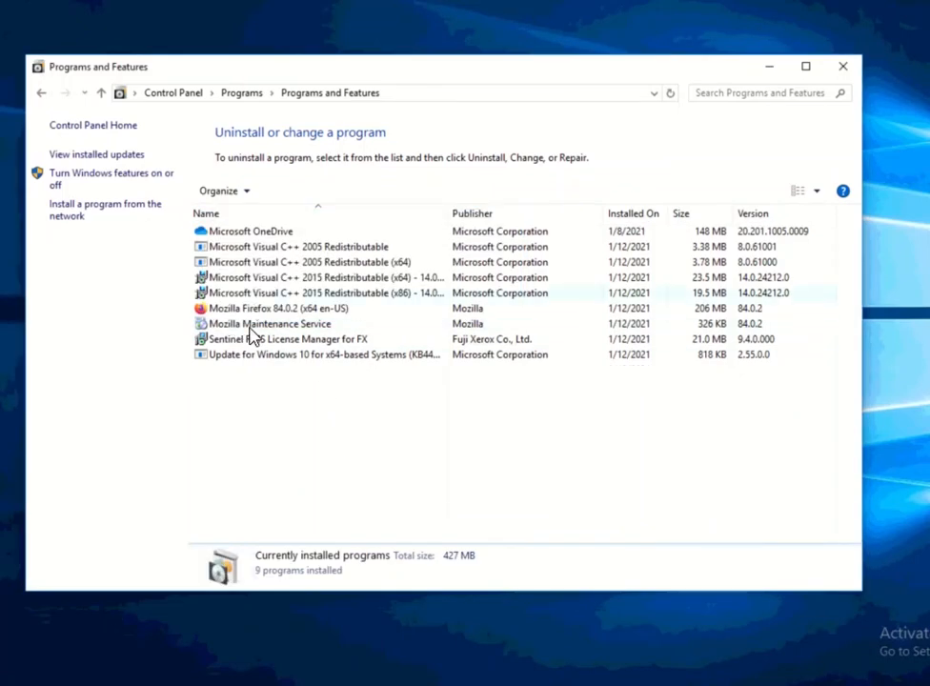
{"action": "left_click", "coordinate": [252, 345]}
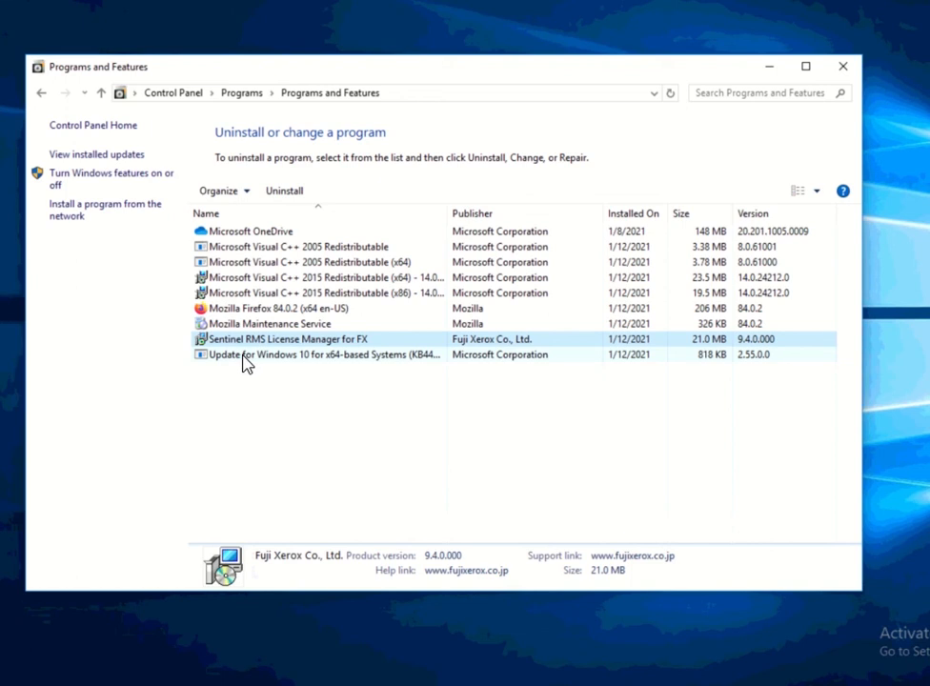
Uninstall Sentinel RMS License Manager for FX, letting setup close it, then refresh the list.
{"action": "left_click", "coordinate": [293, 196]}
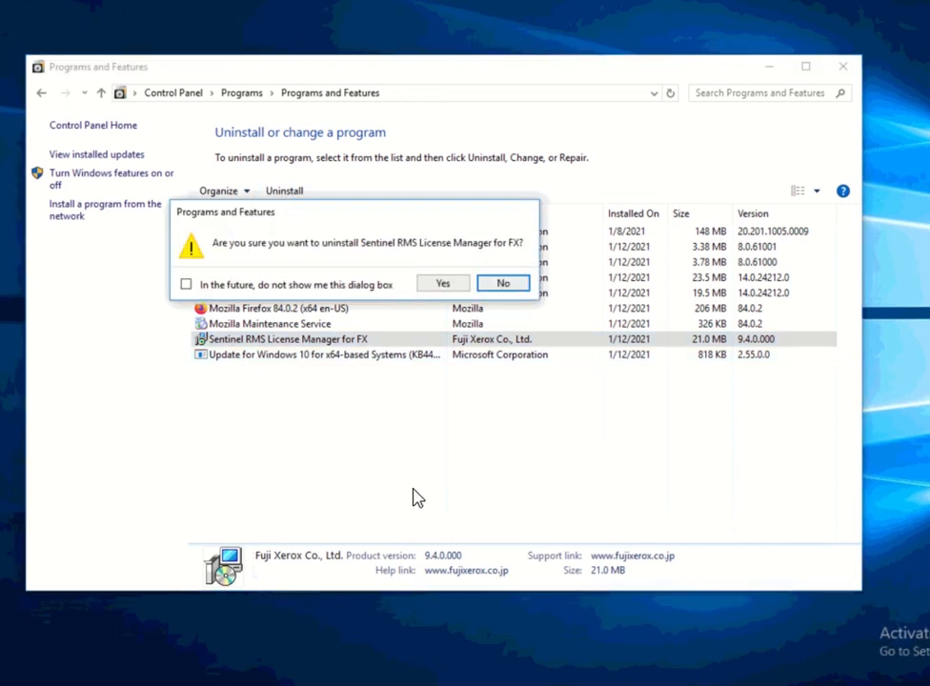
{"action": "left_click", "coordinate": [446, 288]}
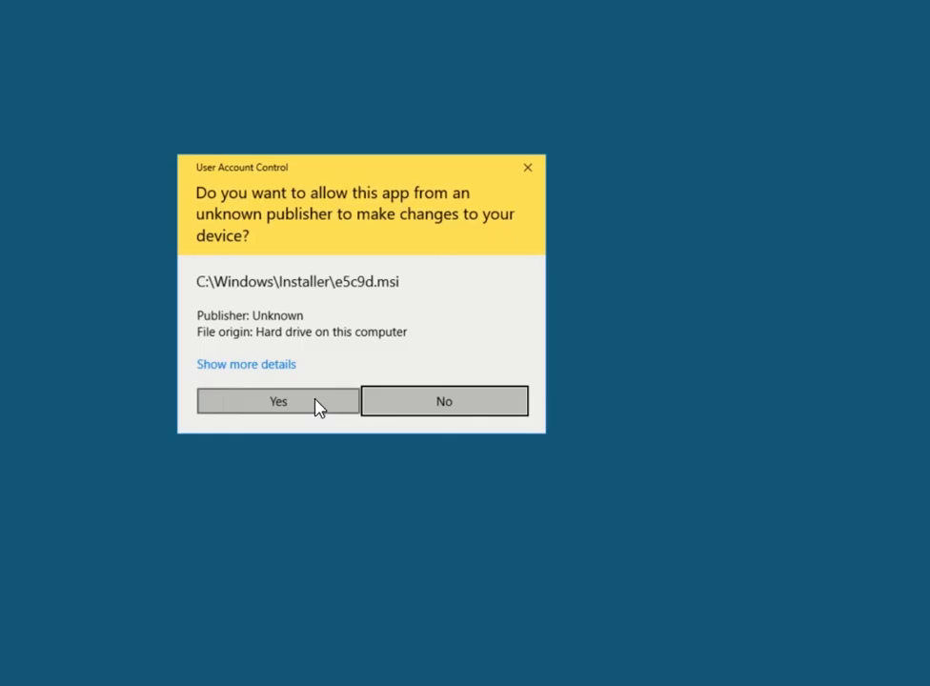
{"action": "left_click", "coordinate": [317, 408]}
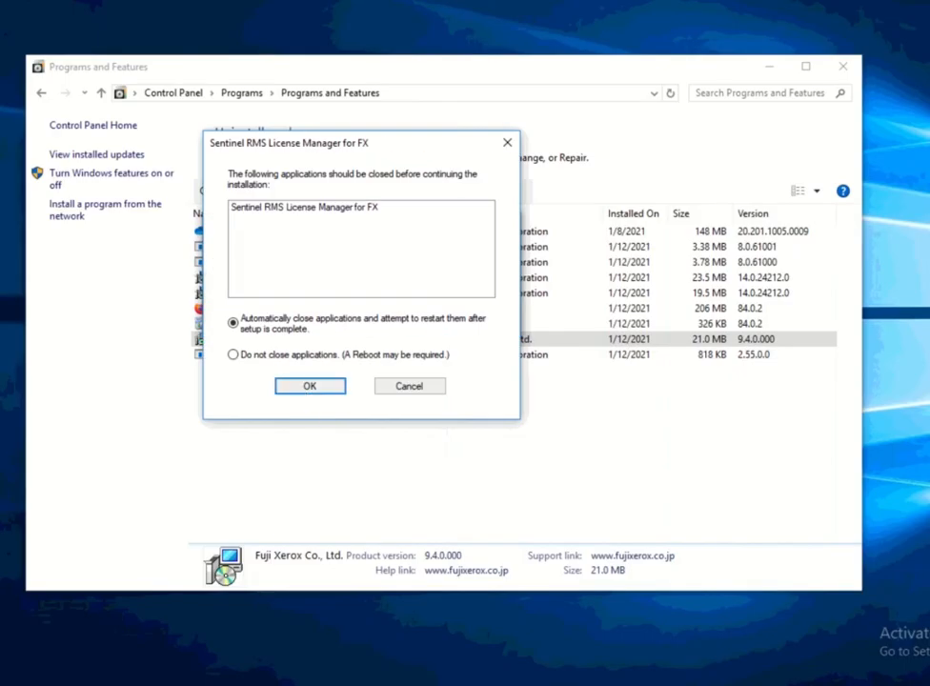
{"action": "left_click", "coordinate": [327, 394]}
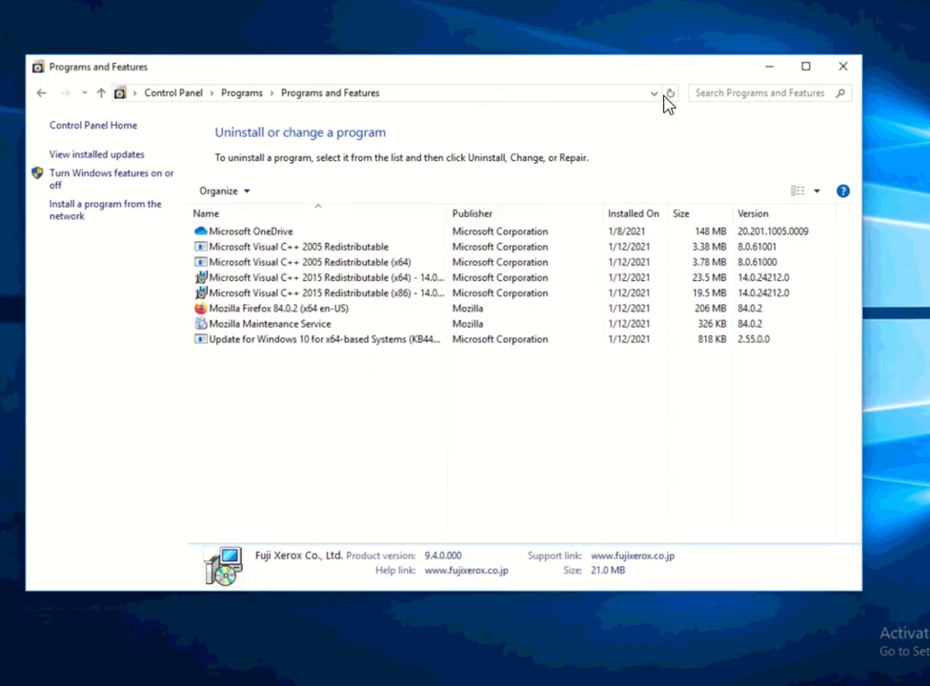
{"action": "left_click", "coordinate": [671, 93]}
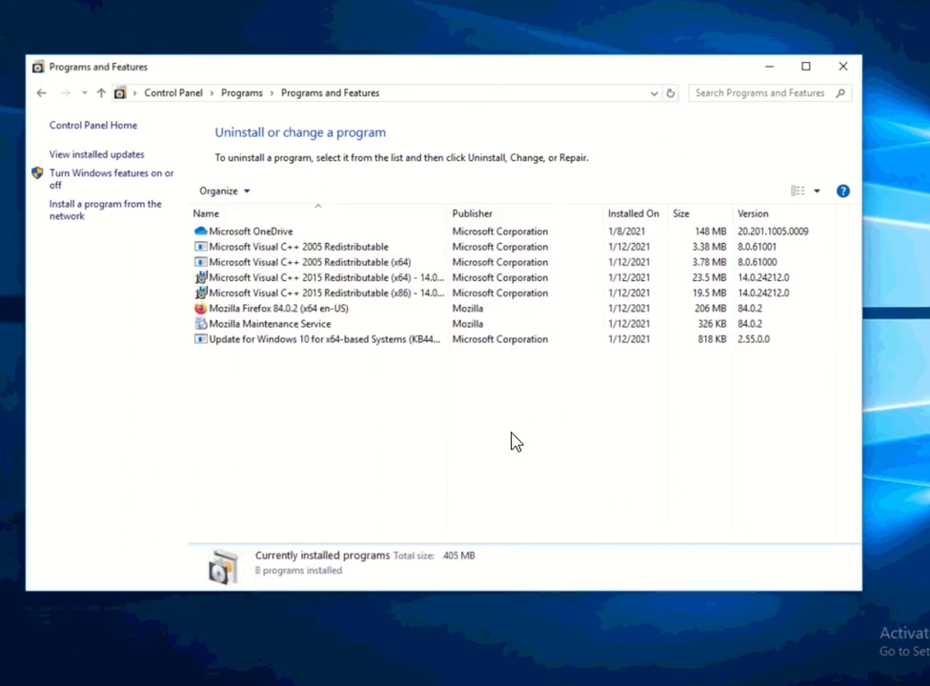